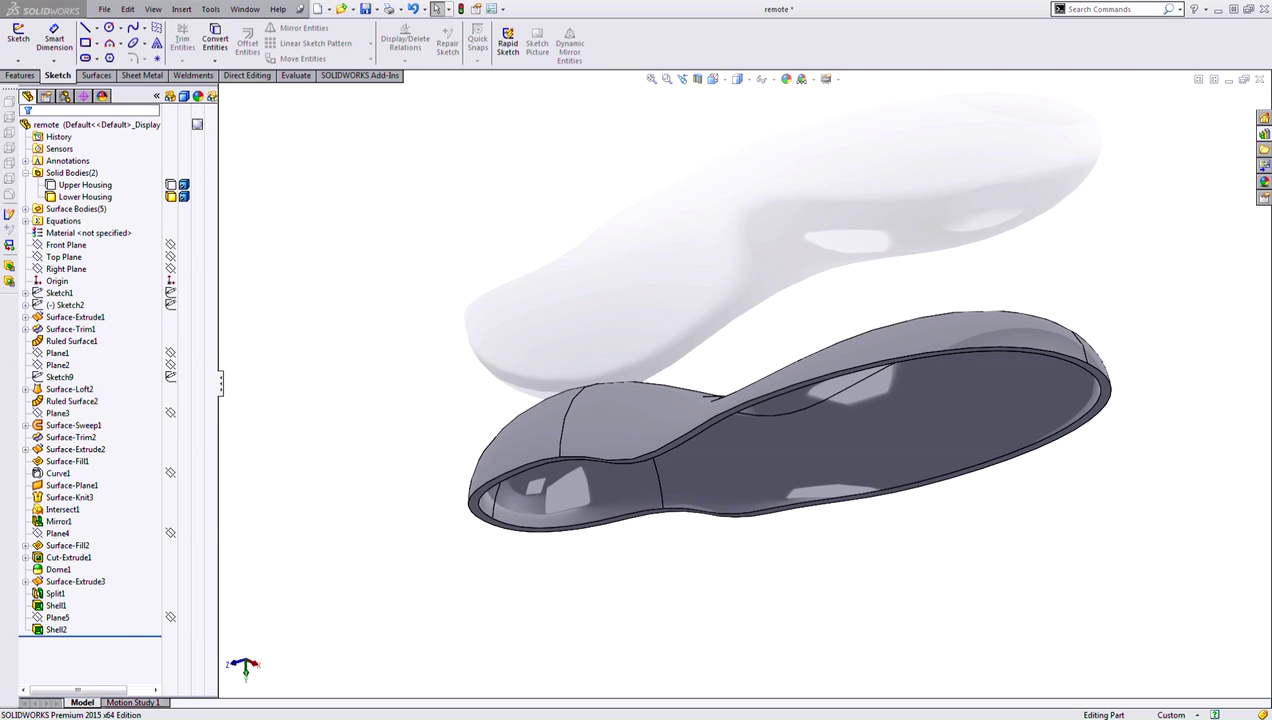
# Orbit the view to look inside the lower housing and switch to the Features commands.
pyautogui.click(66, 269)
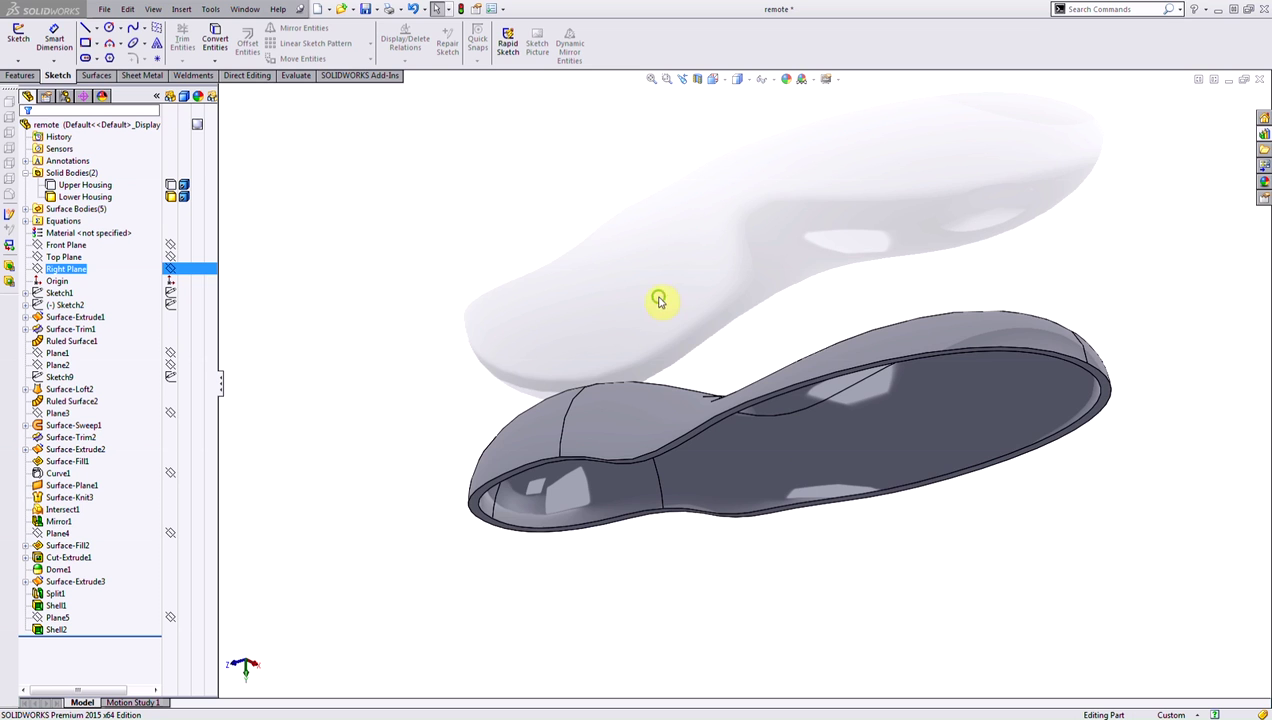
pyautogui.moveTo(658, 298); pyautogui.dragTo(630, 168, button='middle')
pyautogui.click(95, 124)
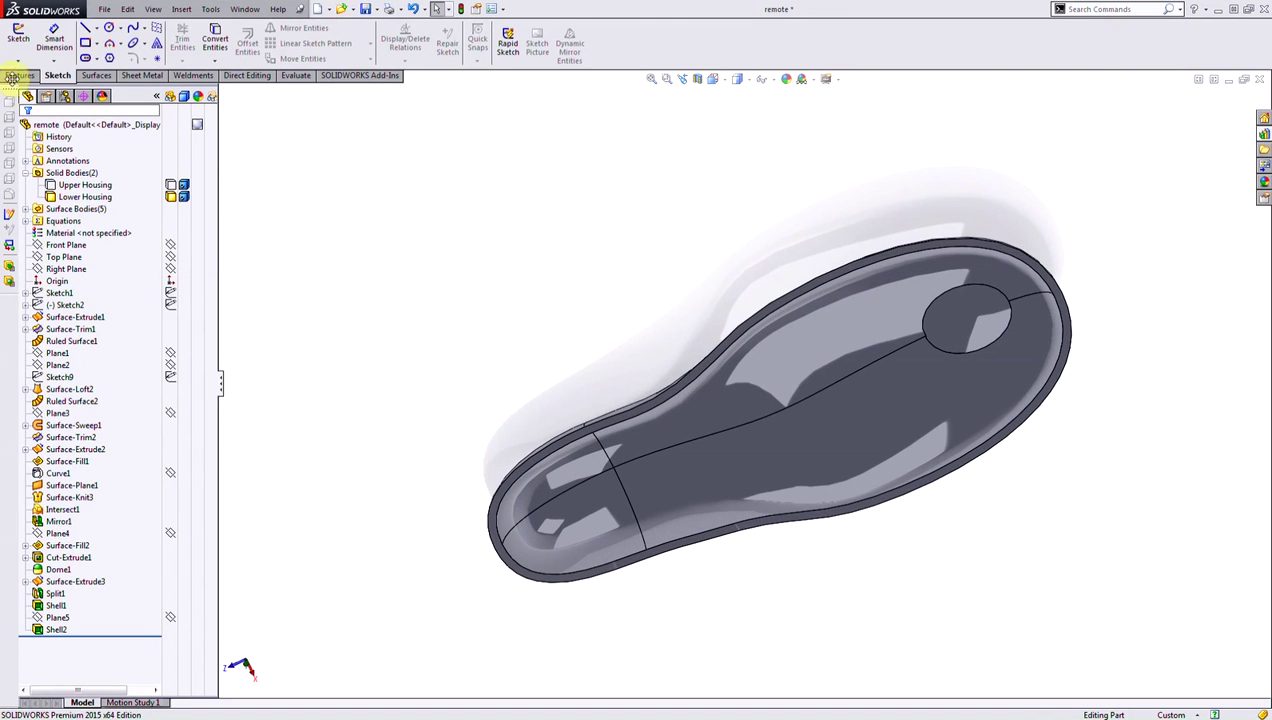
pyautogui.click(20, 75)
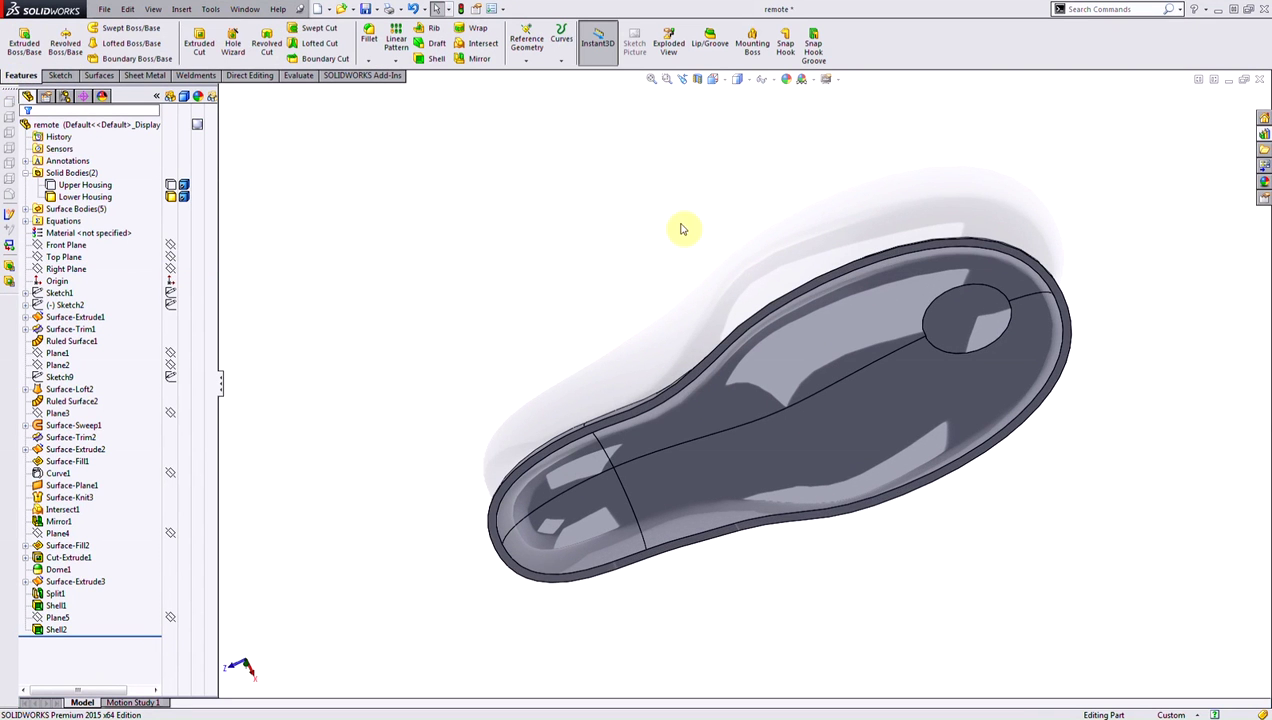
# Start a Mounting Boss positioned on the front toe face of the lower housing.
pyautogui.click(766, 51)
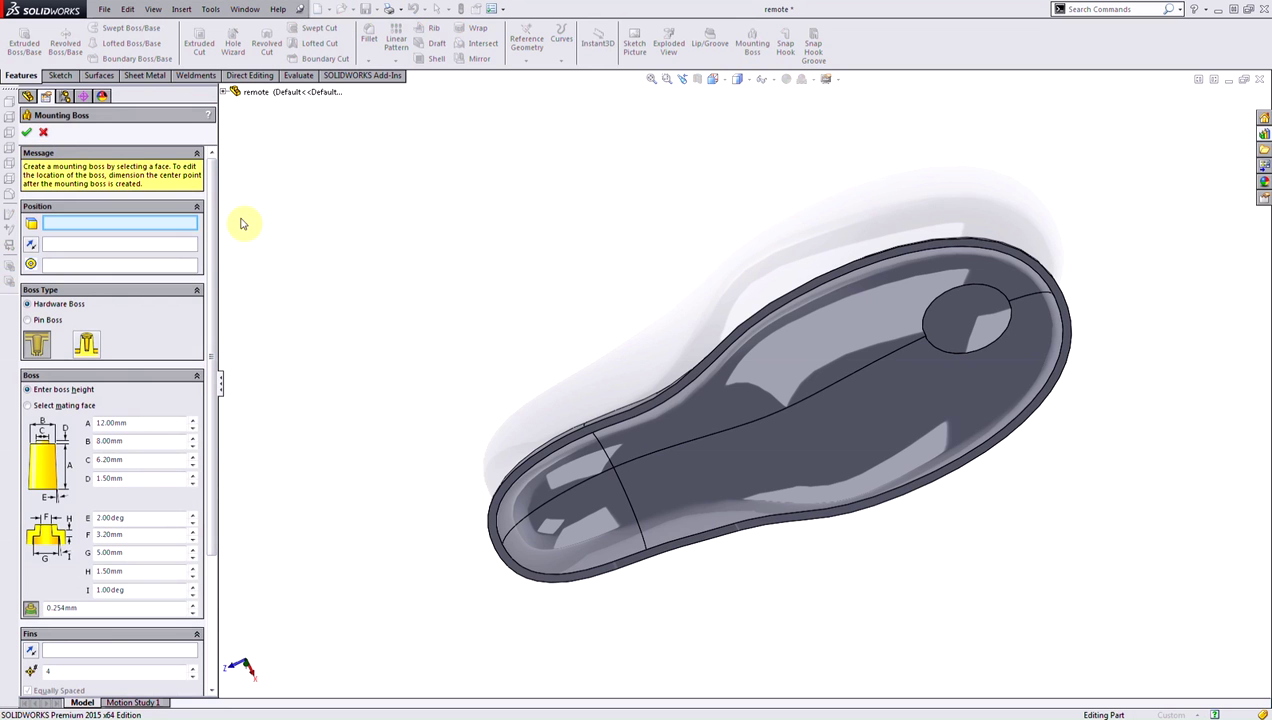
pyautogui.moveTo(556, 298); pyautogui.dragTo(620, 445, button='middle')
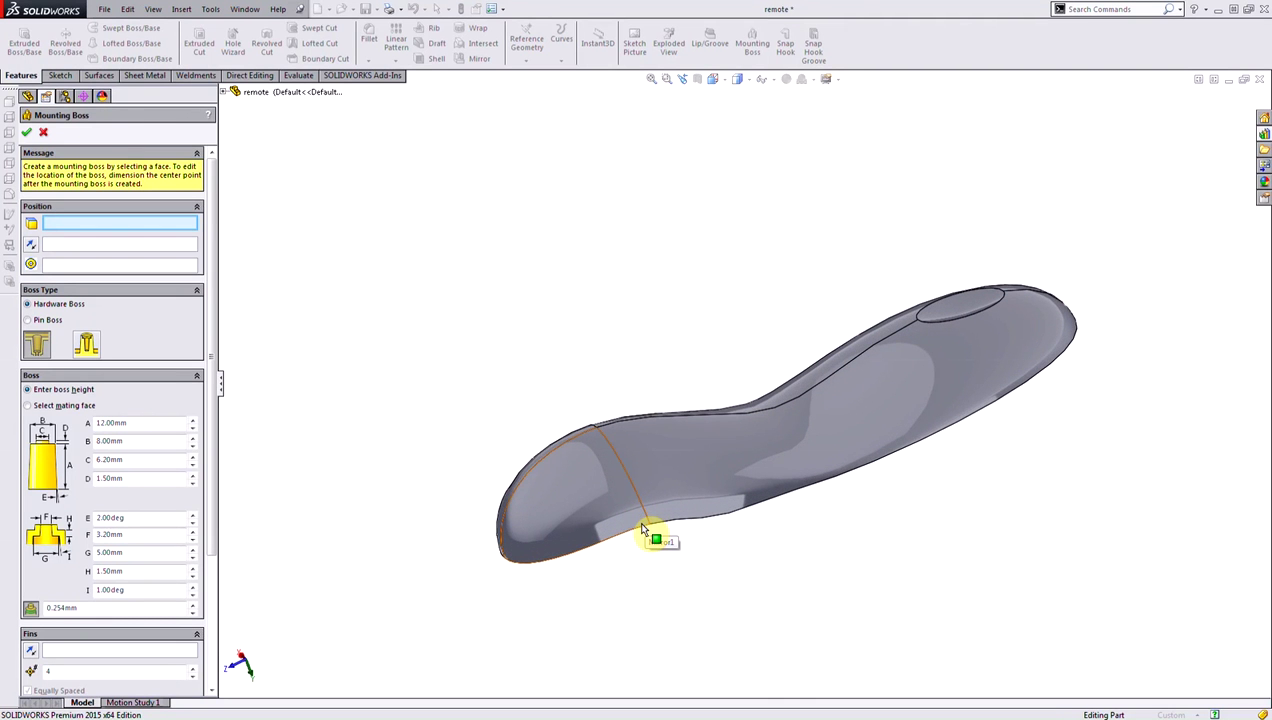
pyautogui.click(585, 487)
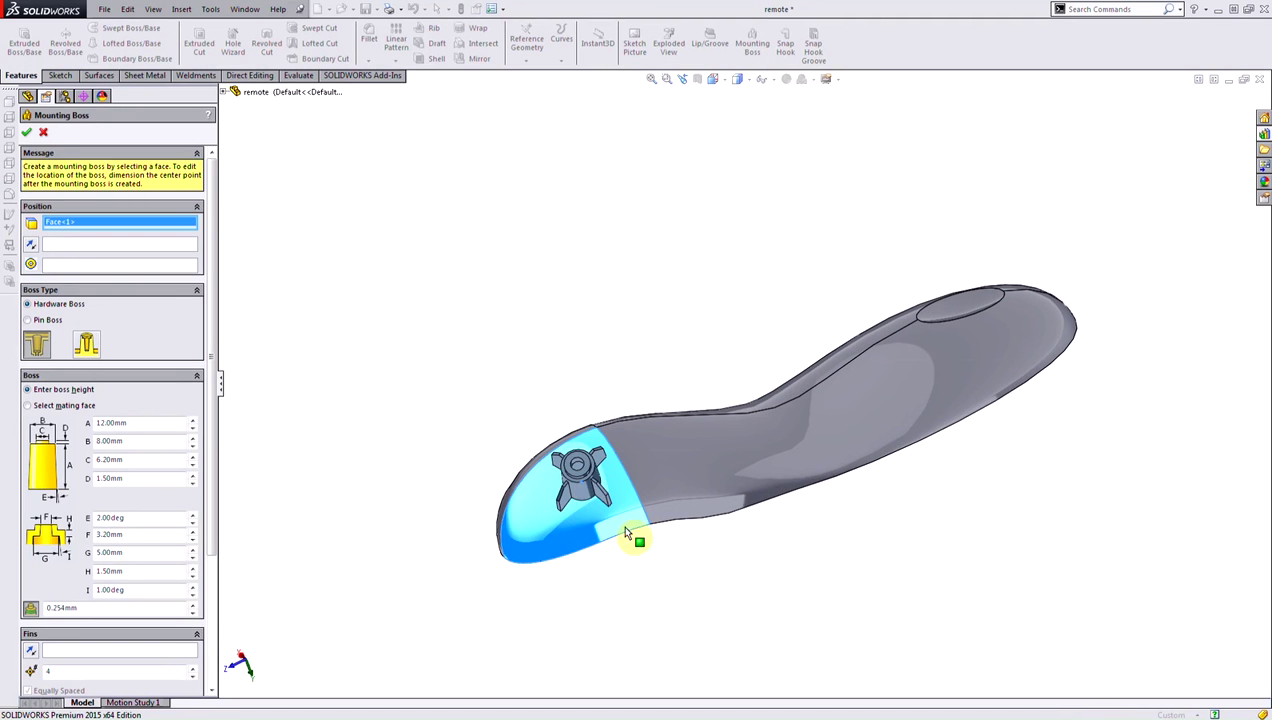
pyautogui.moveTo(631, 614); pyautogui.dragTo(747, 431, button='middle')
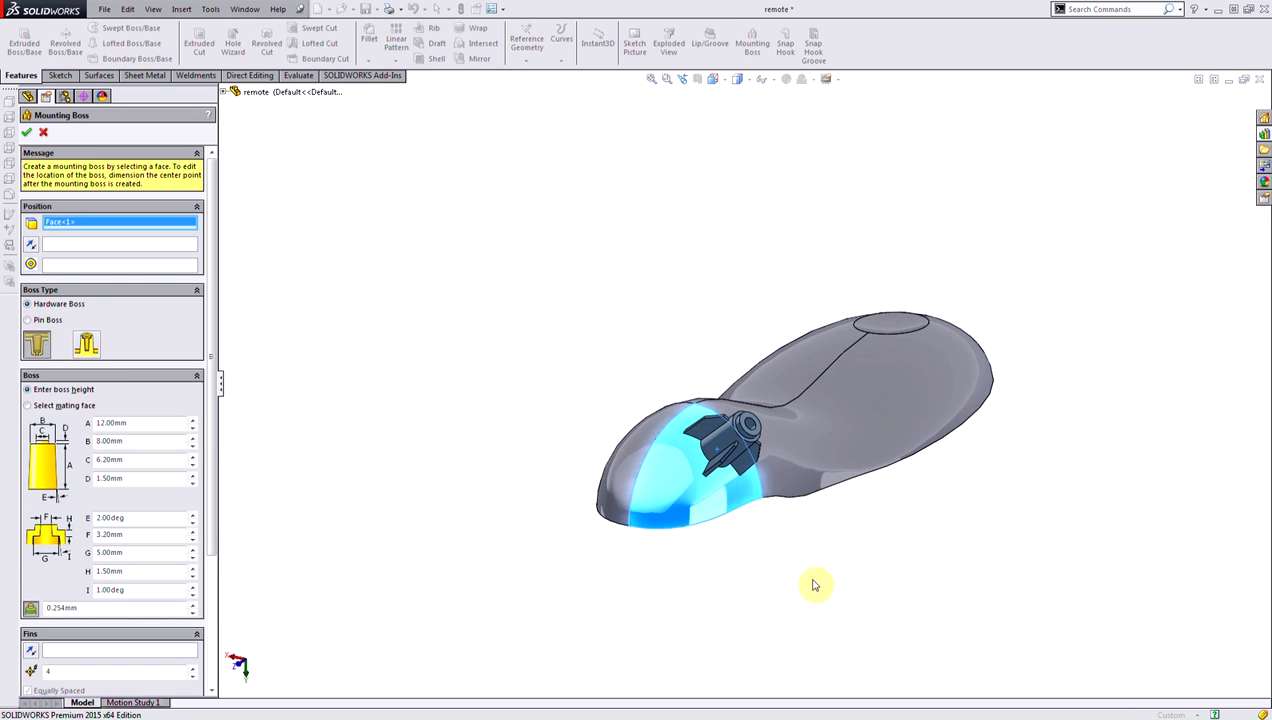
# Pick Top Plane from the flyout FeatureManager tree as the 12.00 mm boss's direction.
pyautogui.click(70, 243)
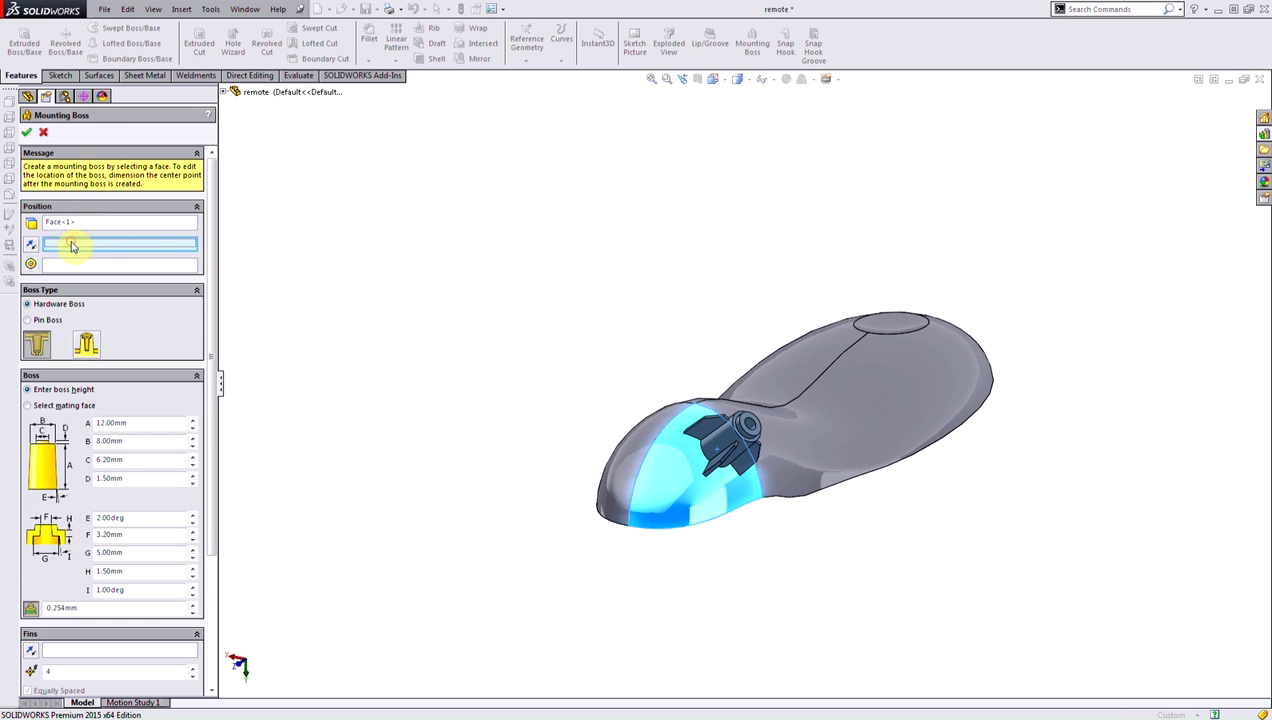
pyautogui.click(224, 92)
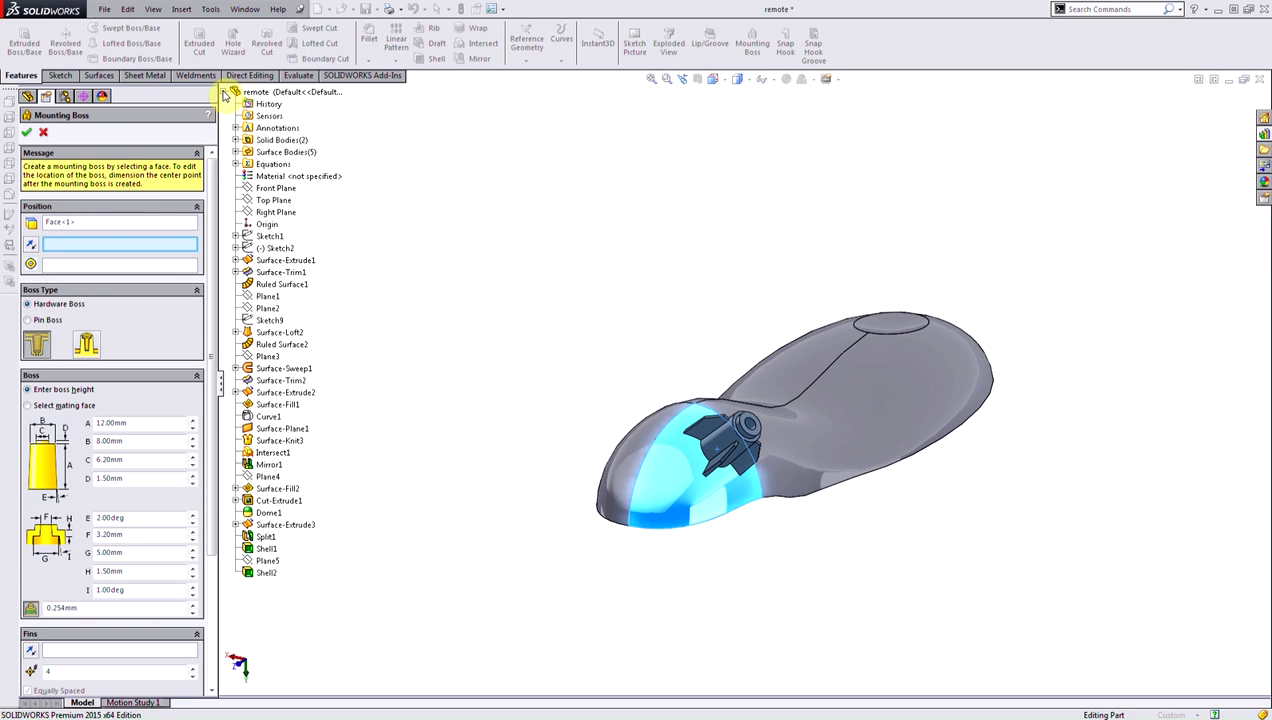
pyautogui.click(276, 201)
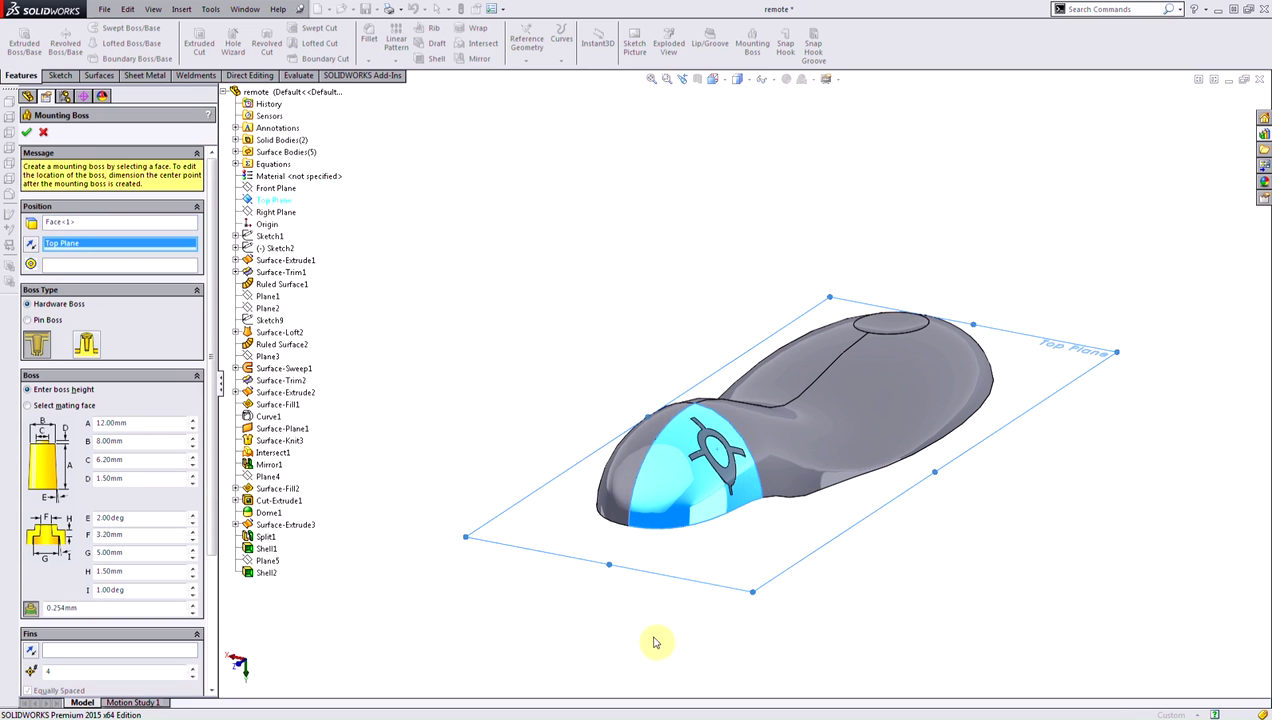
pyautogui.moveTo(633, 650); pyautogui.dragTo(806, 316, button='middle')
pyautogui.scroll(-8, 806, 316)
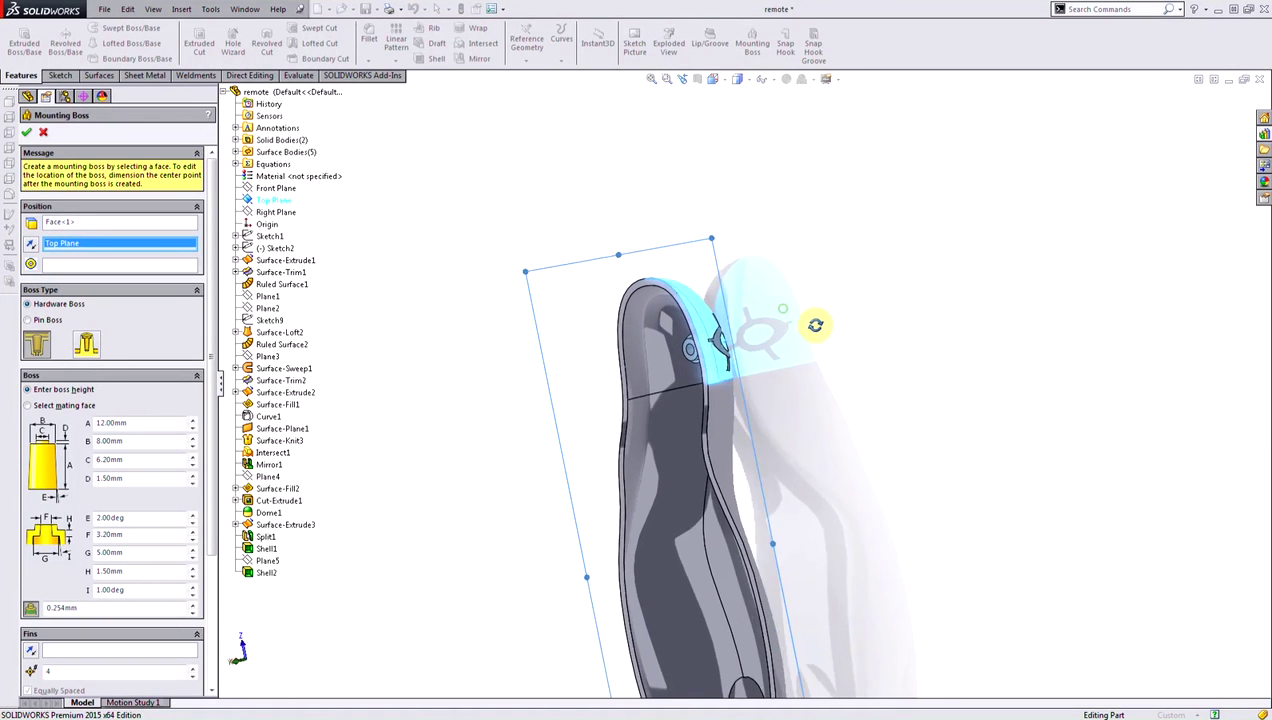
pyautogui.scroll(3, 810, 370)
pyautogui.scroll(1, 810, 385)
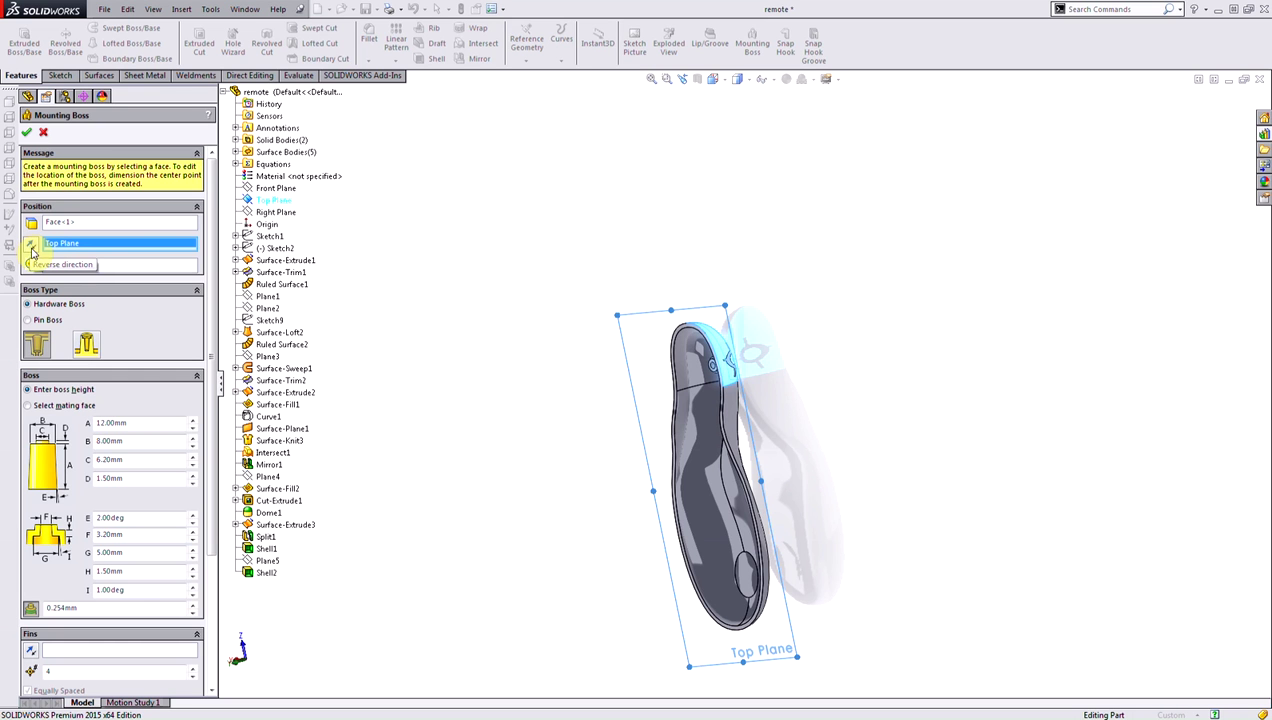
pyautogui.moveTo(210, 222); pyautogui.dragTo(208, 267)
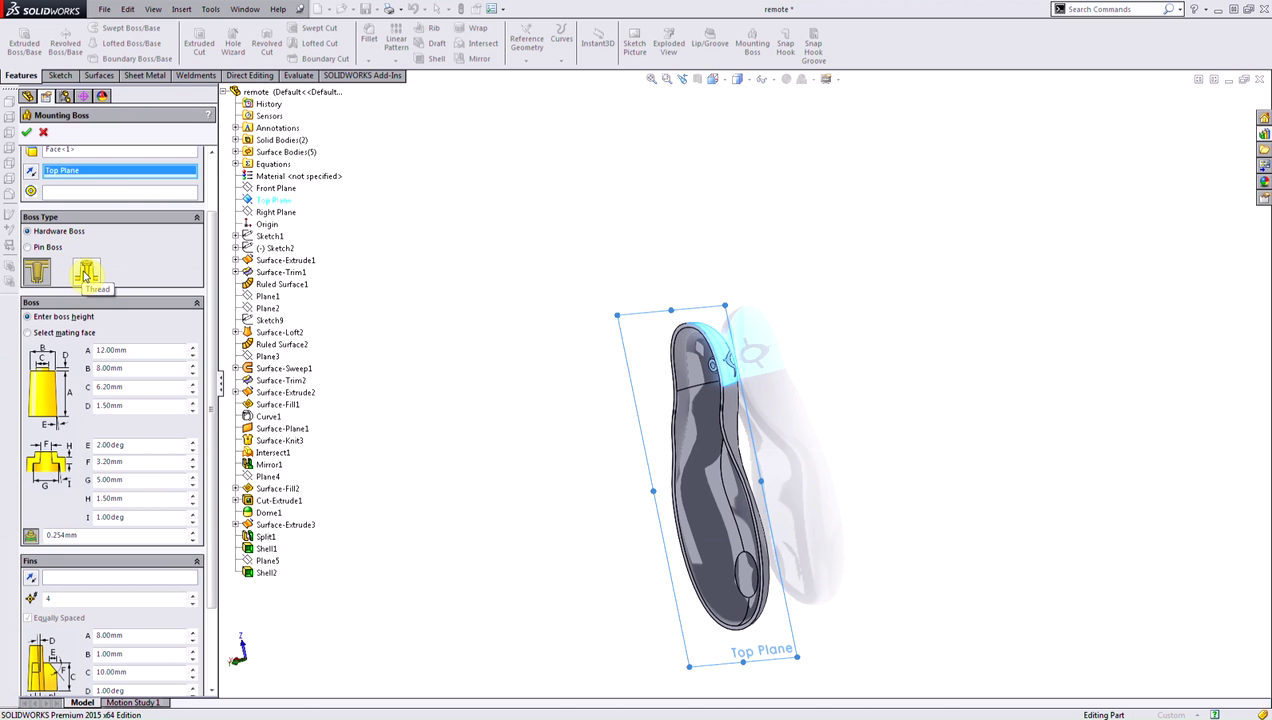
pyautogui.scroll(-2, 199, 265)
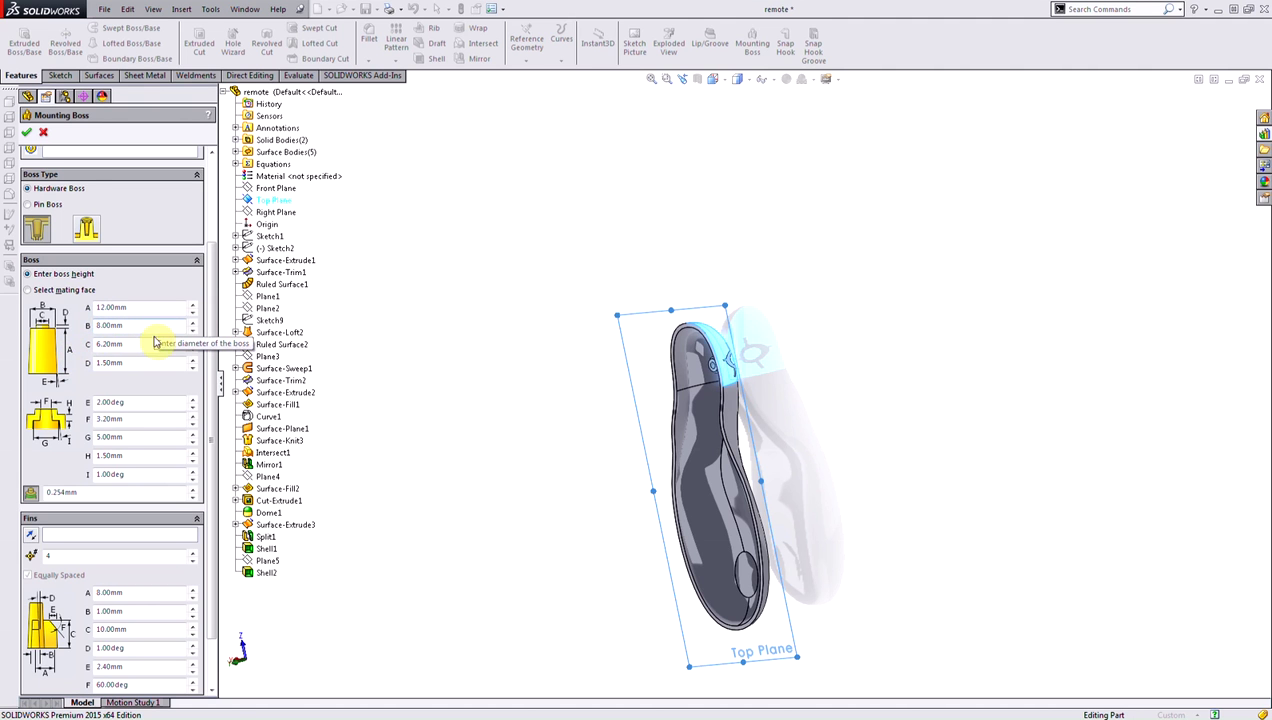
pyautogui.scroll(-3, 210, 380)
pyautogui.moveTo(494, 424); pyautogui.dragTo(630, 406, button='middle')
pyautogui.scroll(-5, 630, 406)
pyautogui.moveTo(758, 323); pyautogui.dragTo(750, 434, button='middle')
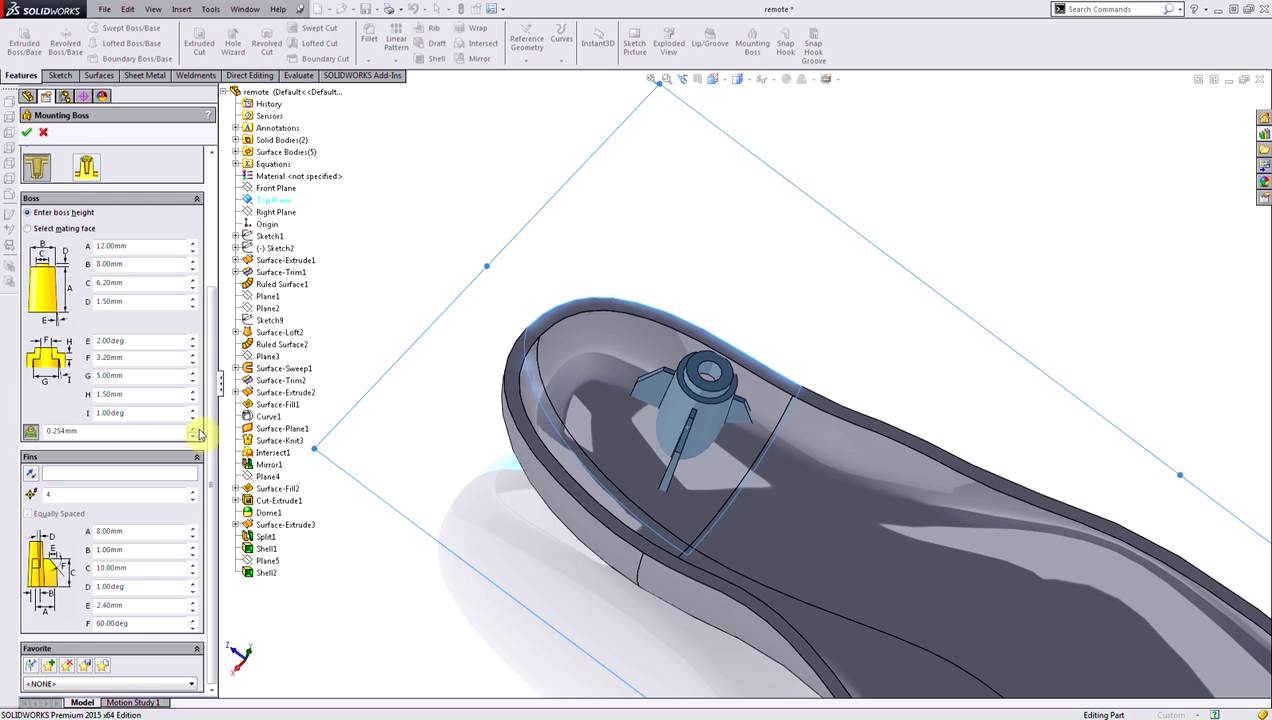
pyautogui.moveTo(205, 427); pyautogui.dragTo(228, 285)
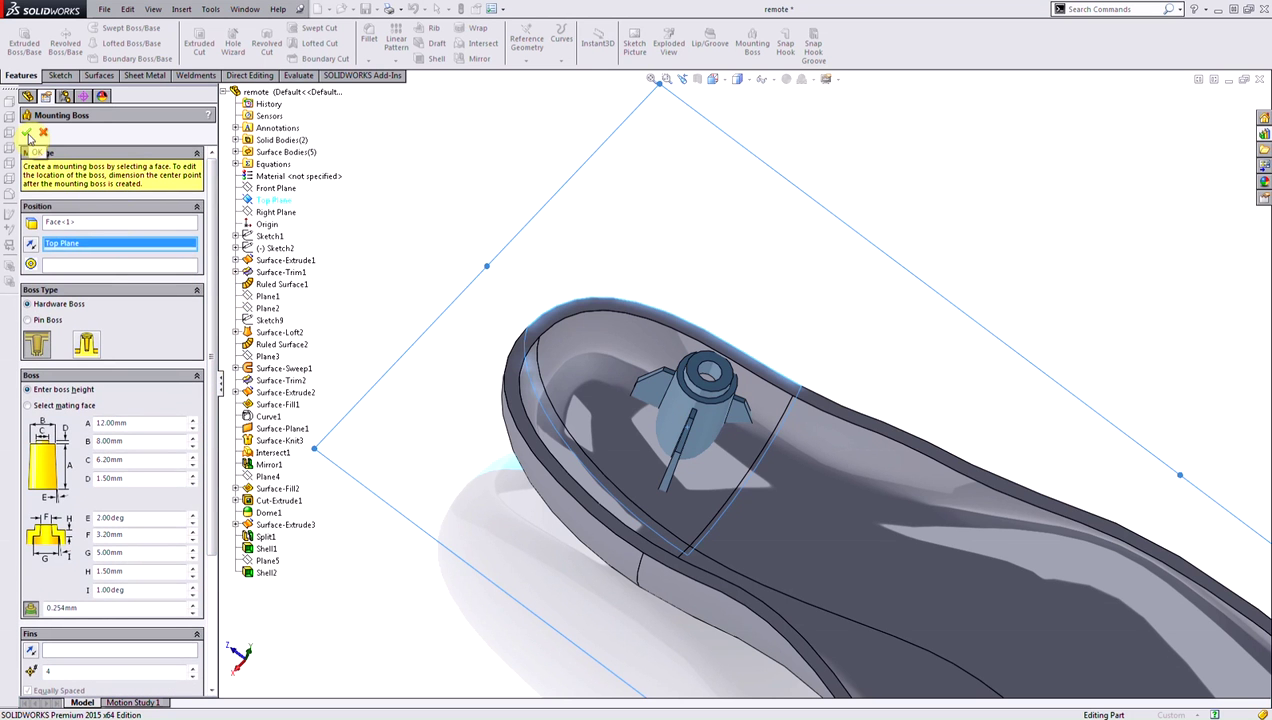
# Accept the mounting boss settings, creating Mounting Boss9, and view it from the side.
pyautogui.click(28, 135)
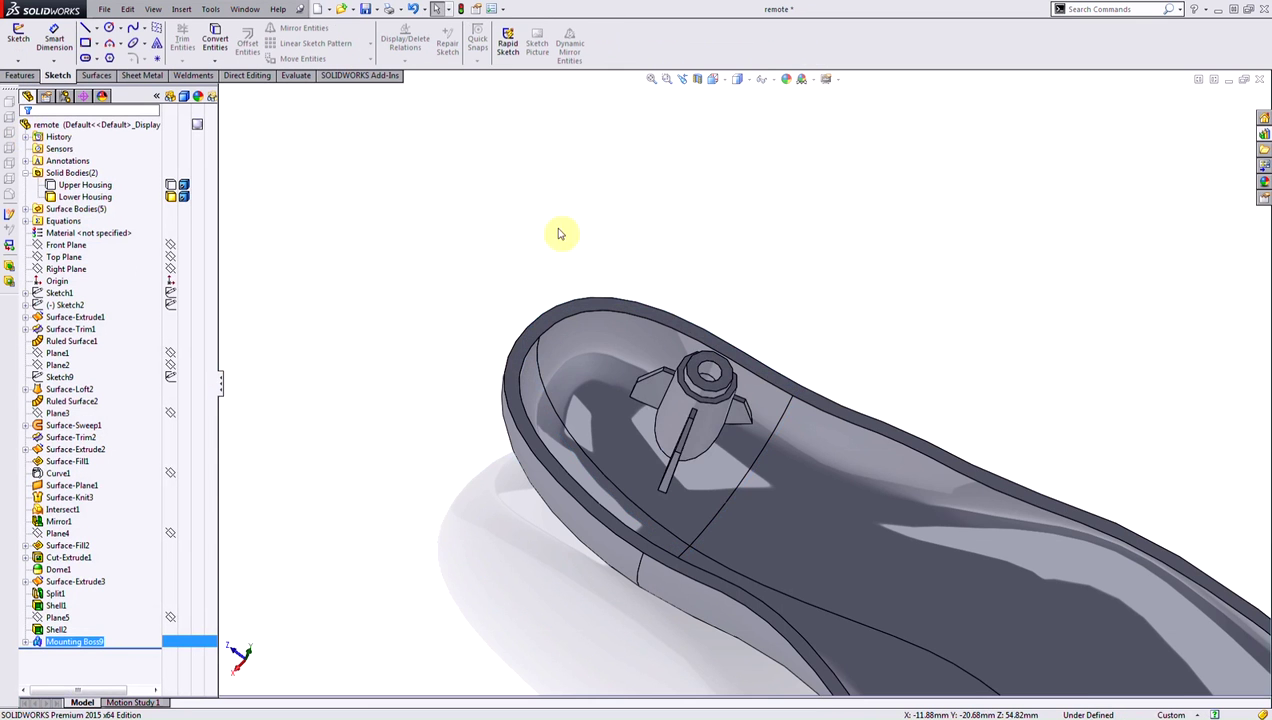
pyautogui.moveTo(560, 234)
pyautogui.mouseDown(button='middle')
pyautogui.moveTo(703, 230)
pyautogui.moveTo(775, 201)
pyautogui.moveTo(764, 383)
pyautogui.moveTo(735, 474)
pyautogui.moveTo(761, 332)
pyautogui.moveTo(761, 446)
pyautogui.mouseUp(button='middle')
pyautogui.scroll(-5, 716, 468)
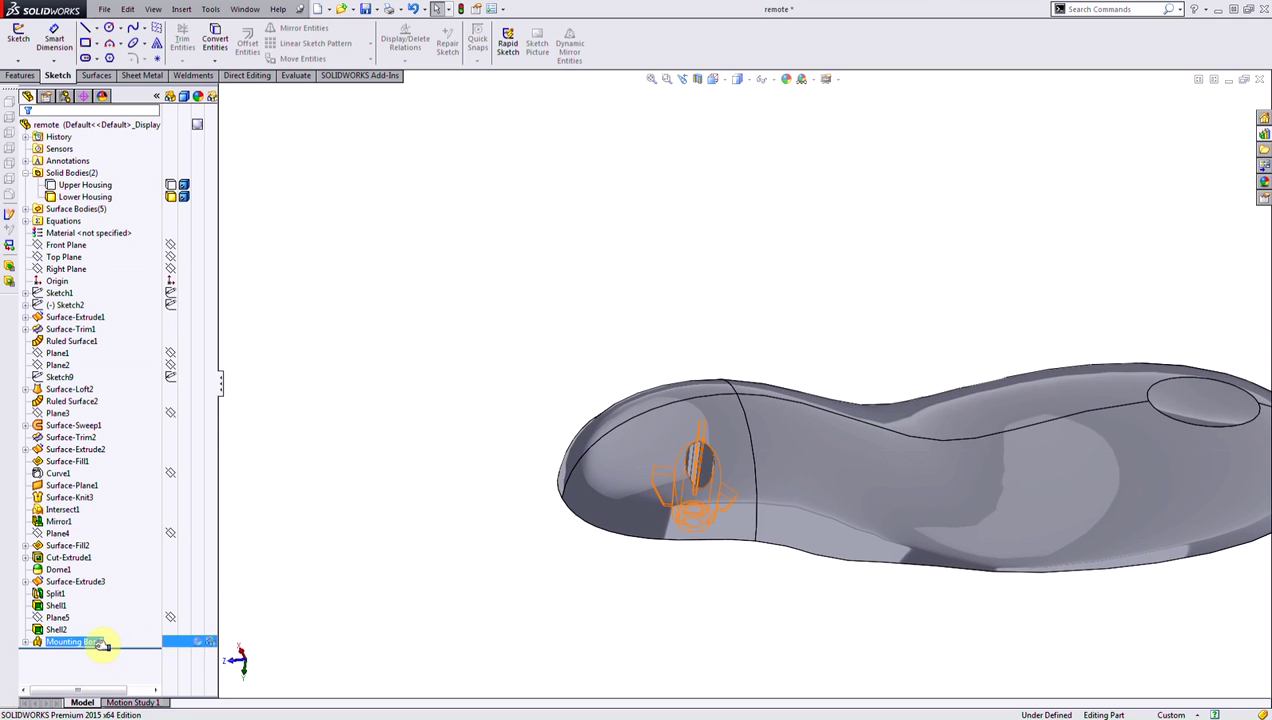
# Expand Mounting Boss9 in the feature tree to reveal its 3DSketch.
pyautogui.moveTo(88, 652)
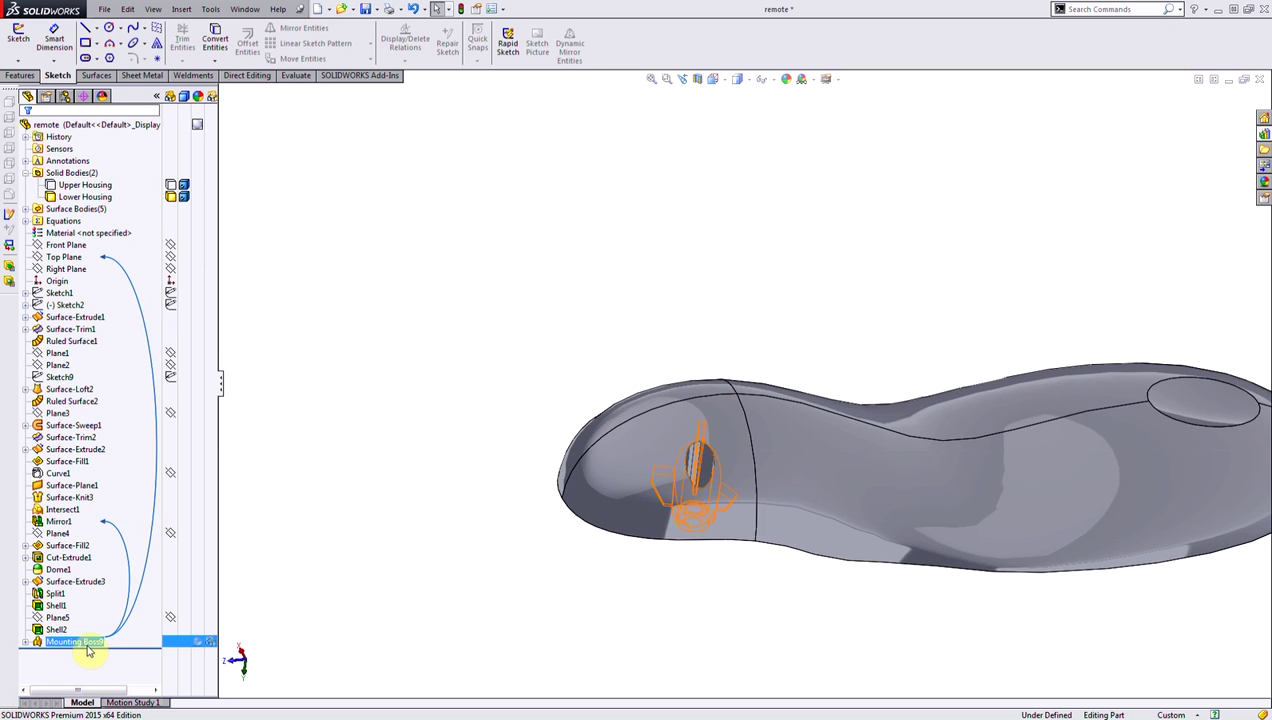
pyautogui.click(672, 618)
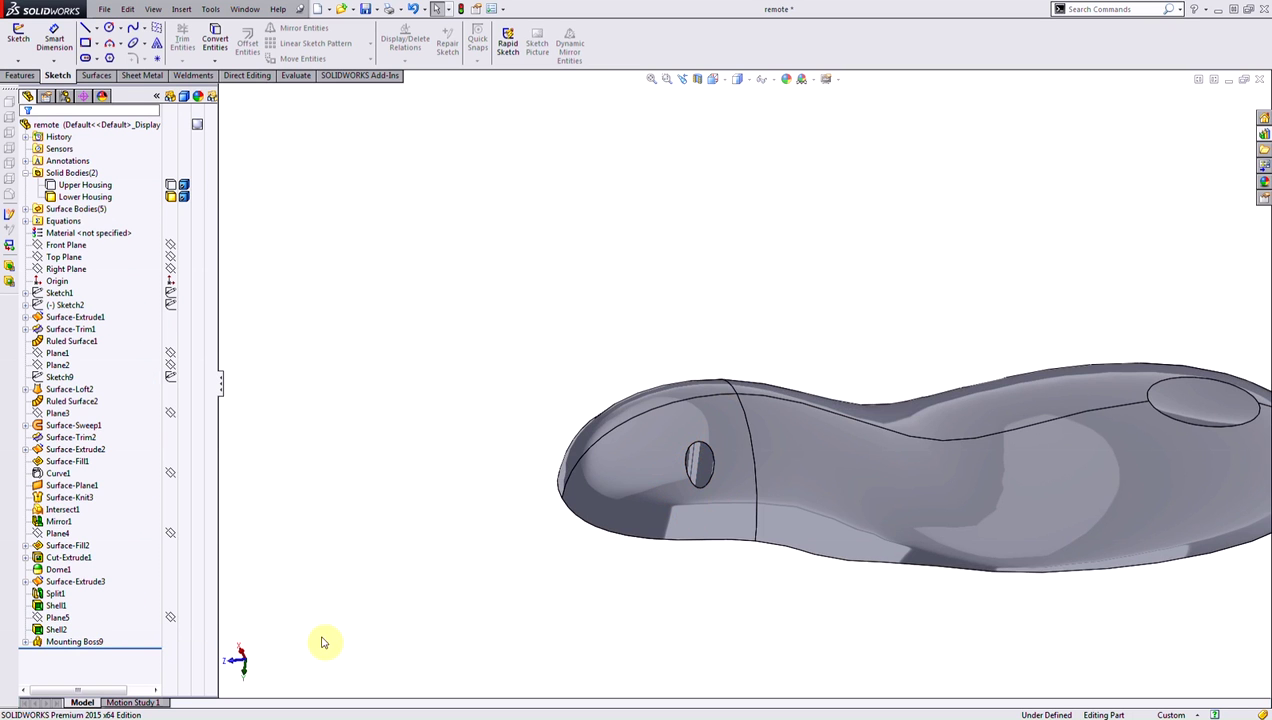
pyautogui.click(25, 642)
# Edit 3DSketch9 and make the boss position point coincident with the housing's top edge.
pyautogui.click(98, 654)
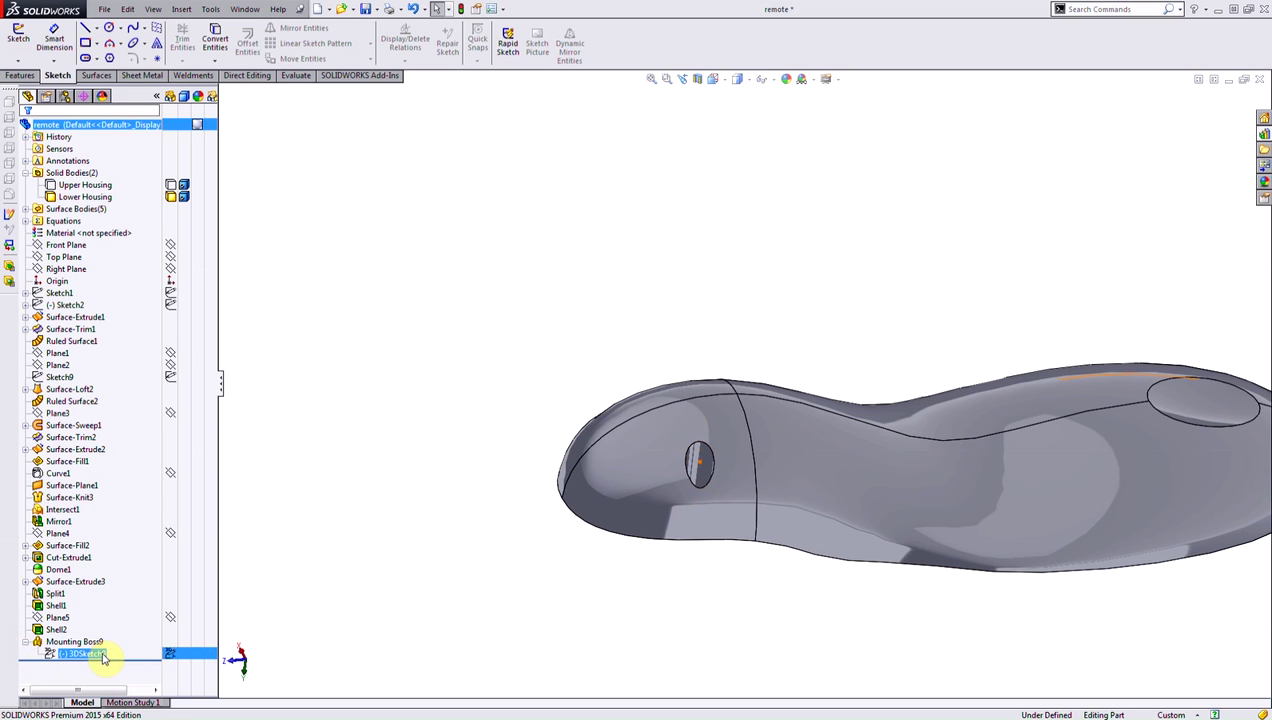
pyautogui.rightClick(98, 655)
pyautogui.click(106, 490)
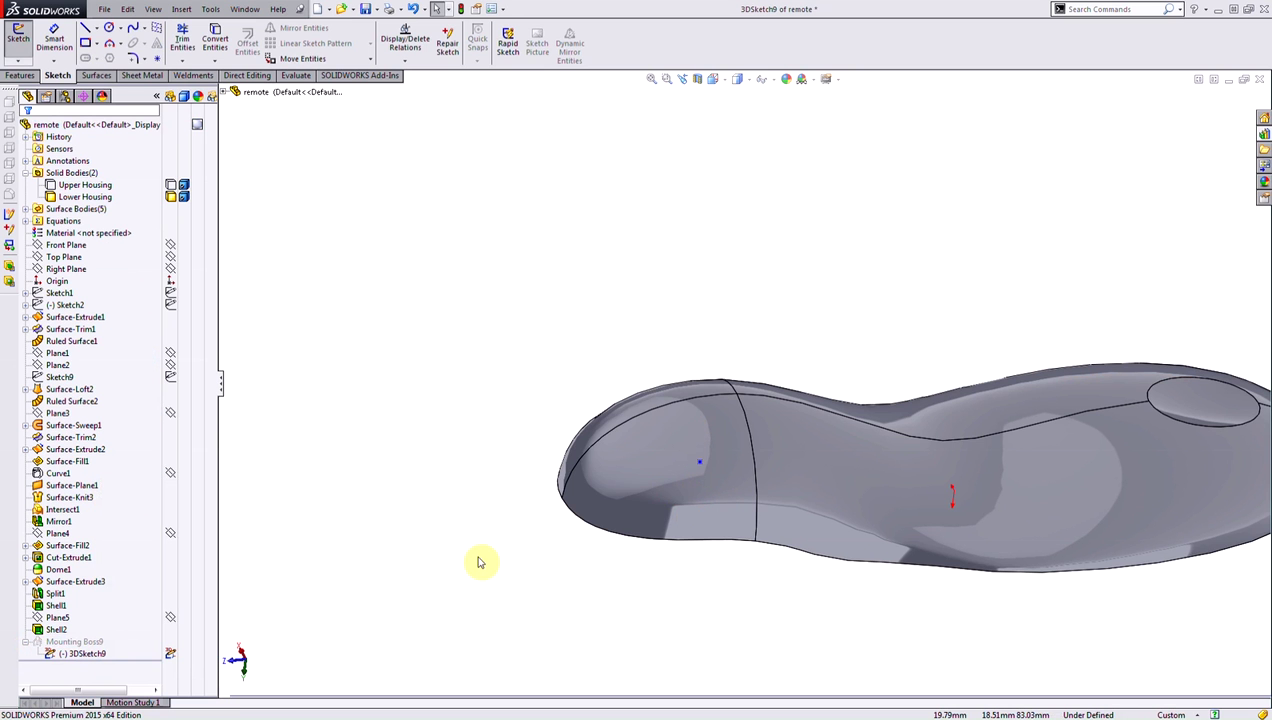
pyautogui.click(700, 466)
pyautogui.keyDown('ctrl'); pyautogui.click(697, 402); pyautogui.keyUp('ctrl')
pyautogui.click(731, 341)
pyautogui.click(670, 300)
# Add an On Plane relation between the position point and the Right Plane.
pyautogui.moveTo(488, 400); pyautogui.dragTo(452, 335, button='middle')
pyautogui.click(666, 400)
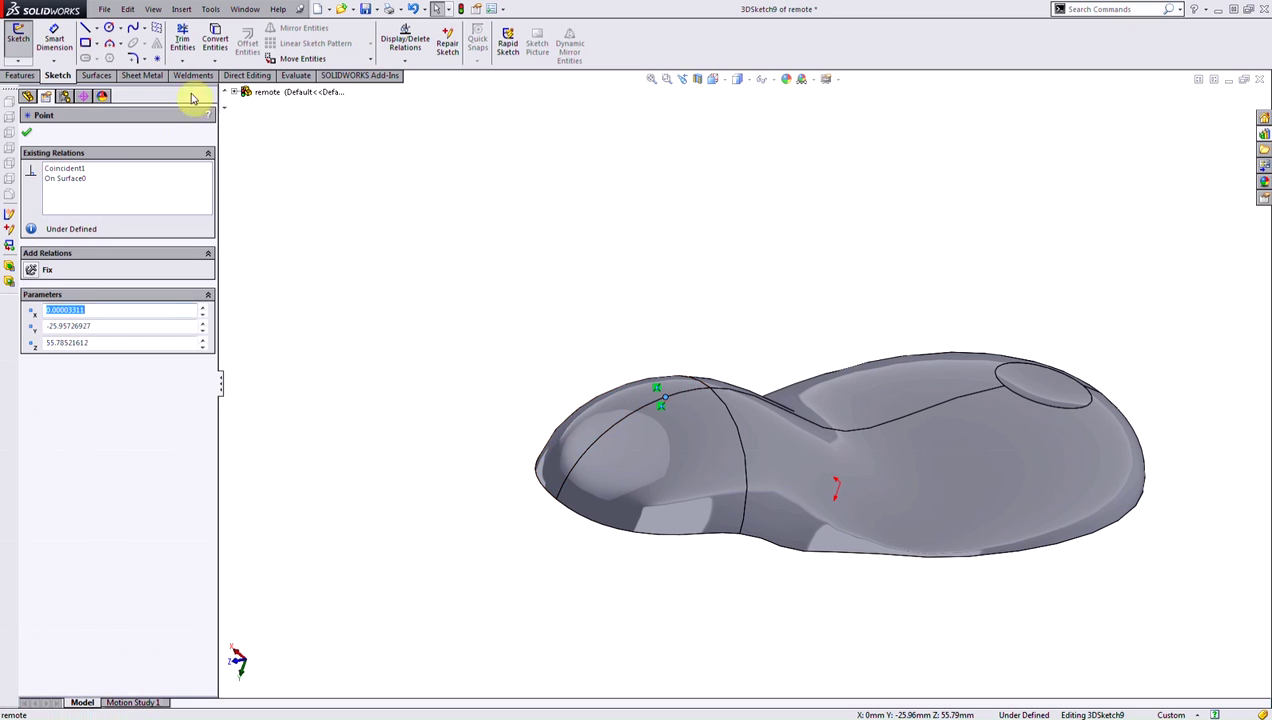
pyautogui.click(234, 93)
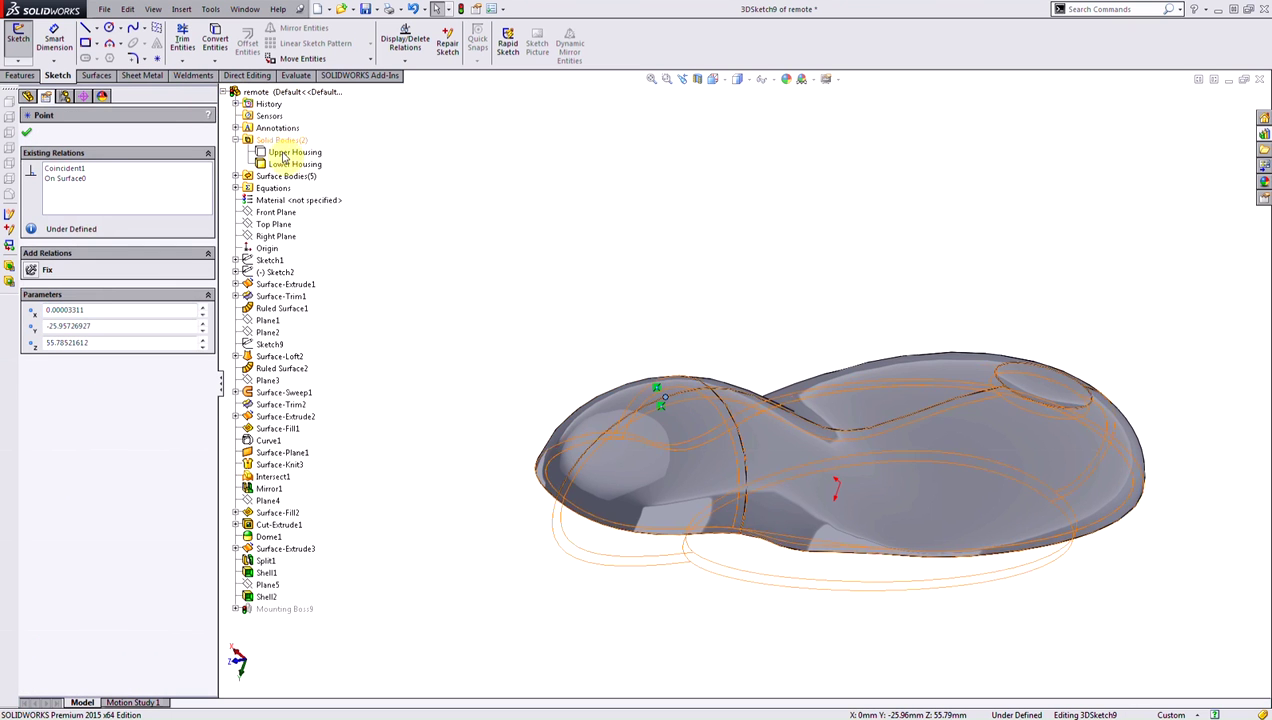
pyautogui.keyDown('ctrl'); pyautogui.click(274, 236); pyautogui.keyUp('ctrl')
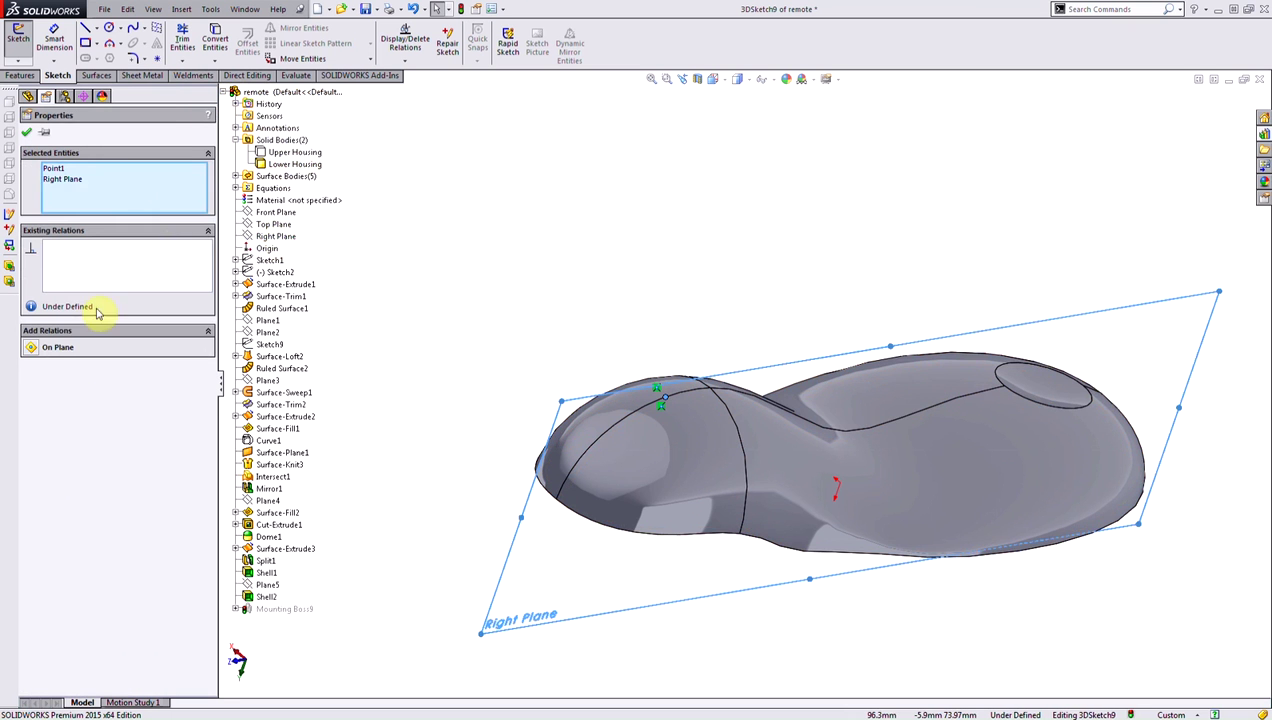
pyautogui.click(45, 347)
pyautogui.click(29, 133)
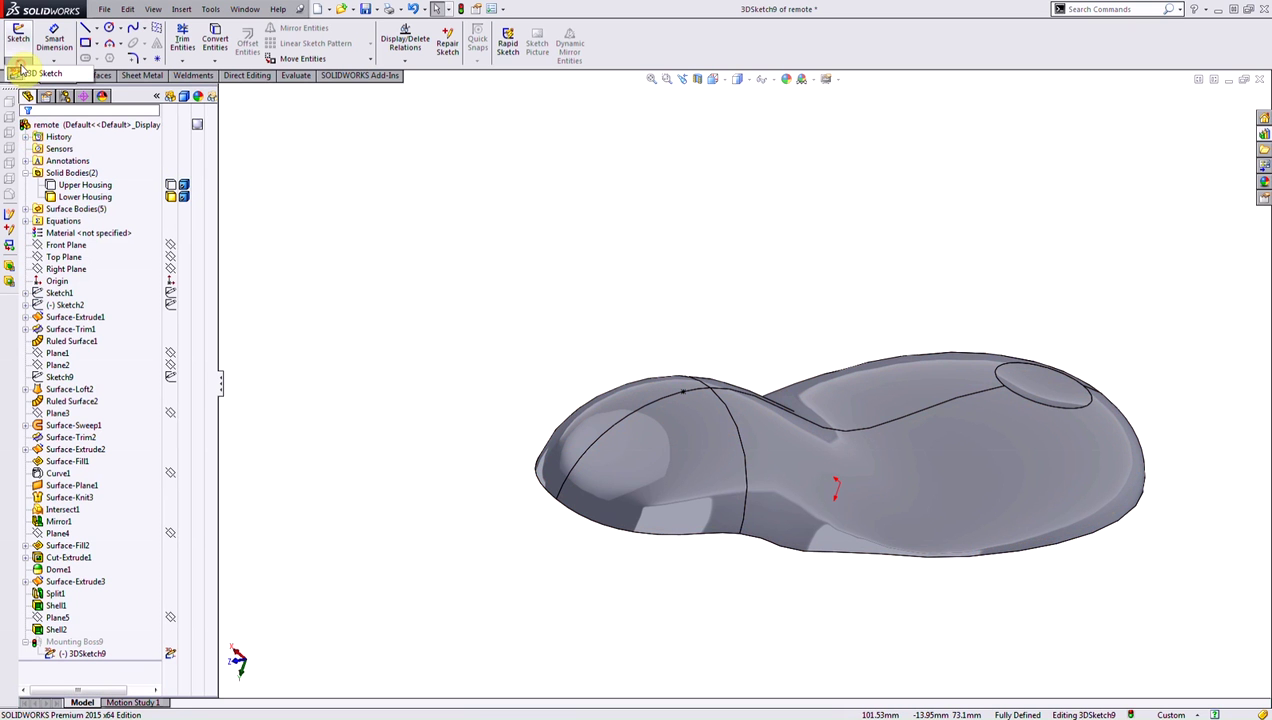
# Exit 3DSketch9 to rebuild Mounting Boss9 and inspect the boss at the toe's top edge.
pyautogui.click(32, 74)
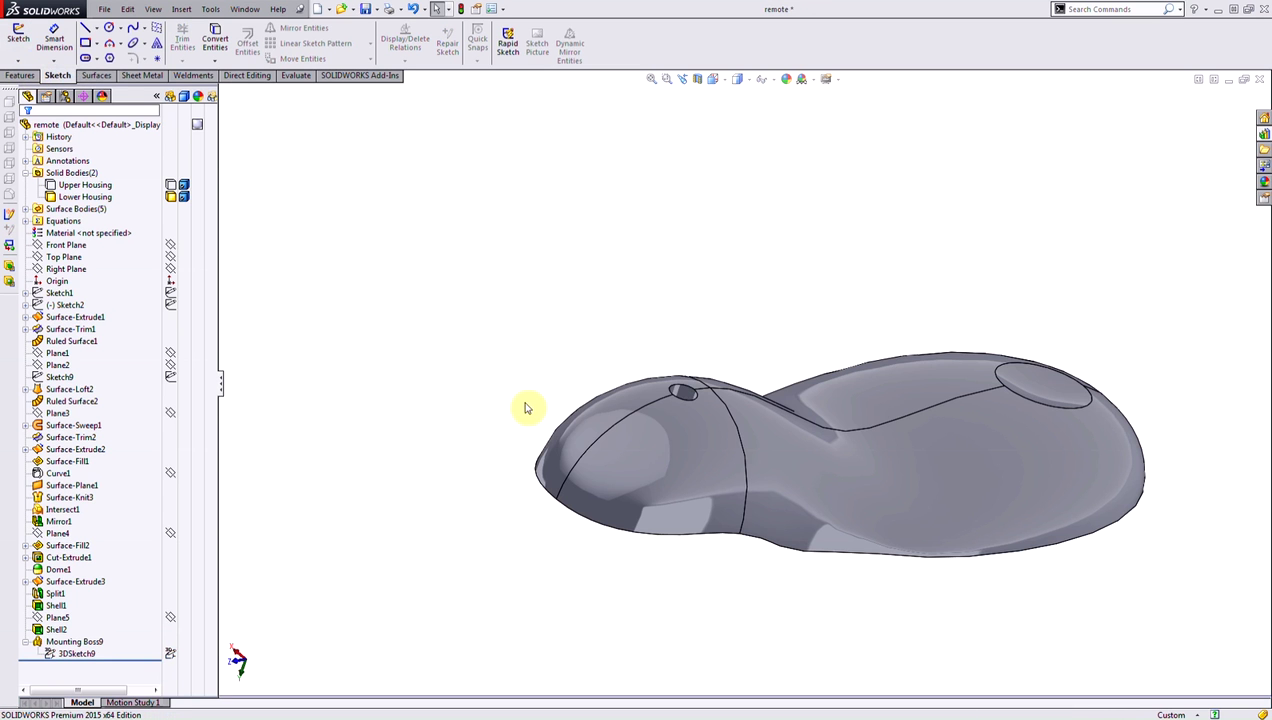
pyautogui.moveTo(716, 258); pyautogui.dragTo(670, 286, button='middle')
pyautogui.scroll(-3, 605, 420)
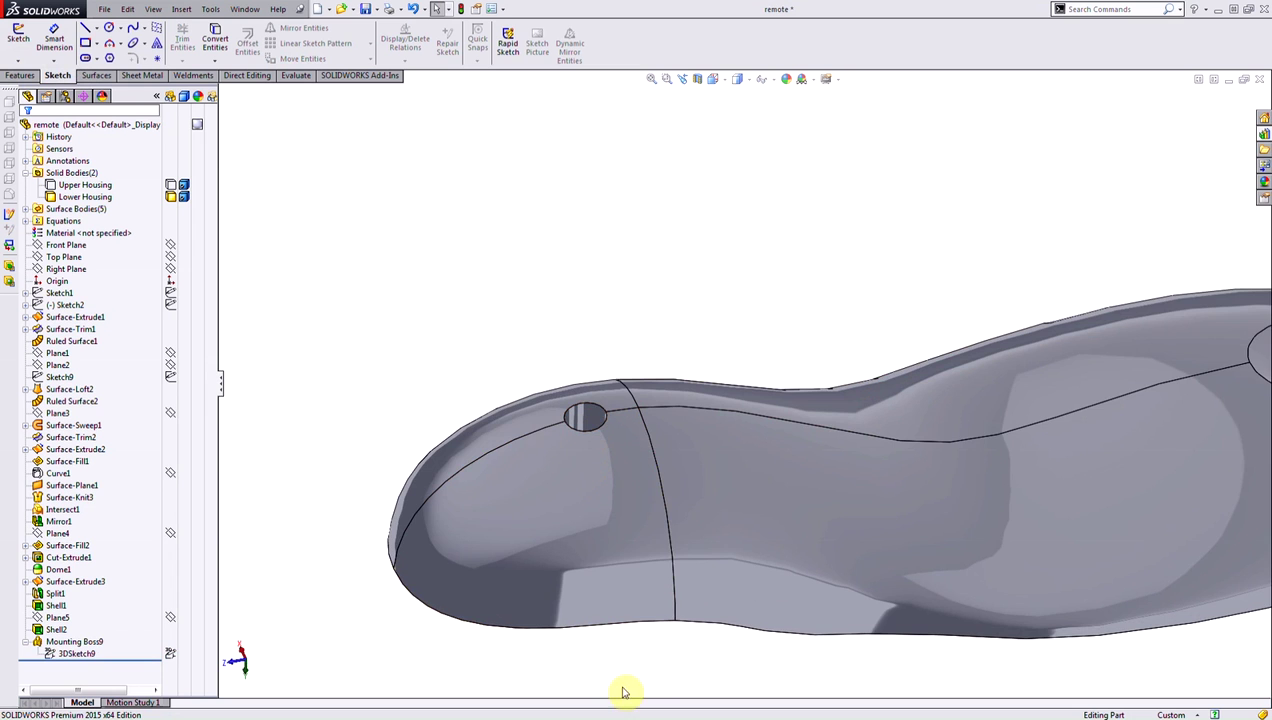
pyautogui.press('z')
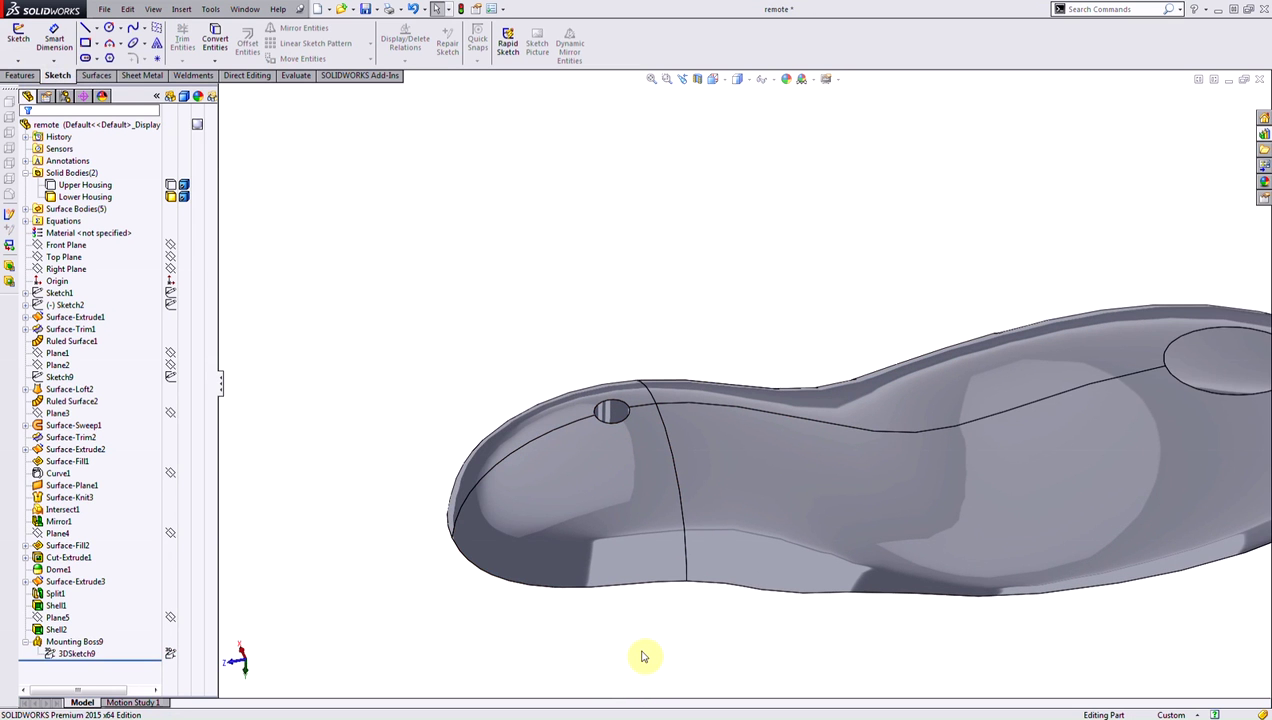
pyautogui.moveTo(645, 655); pyautogui.dragTo(673, 329, button='middle')
pyautogui.scroll(-5, 681, 488)
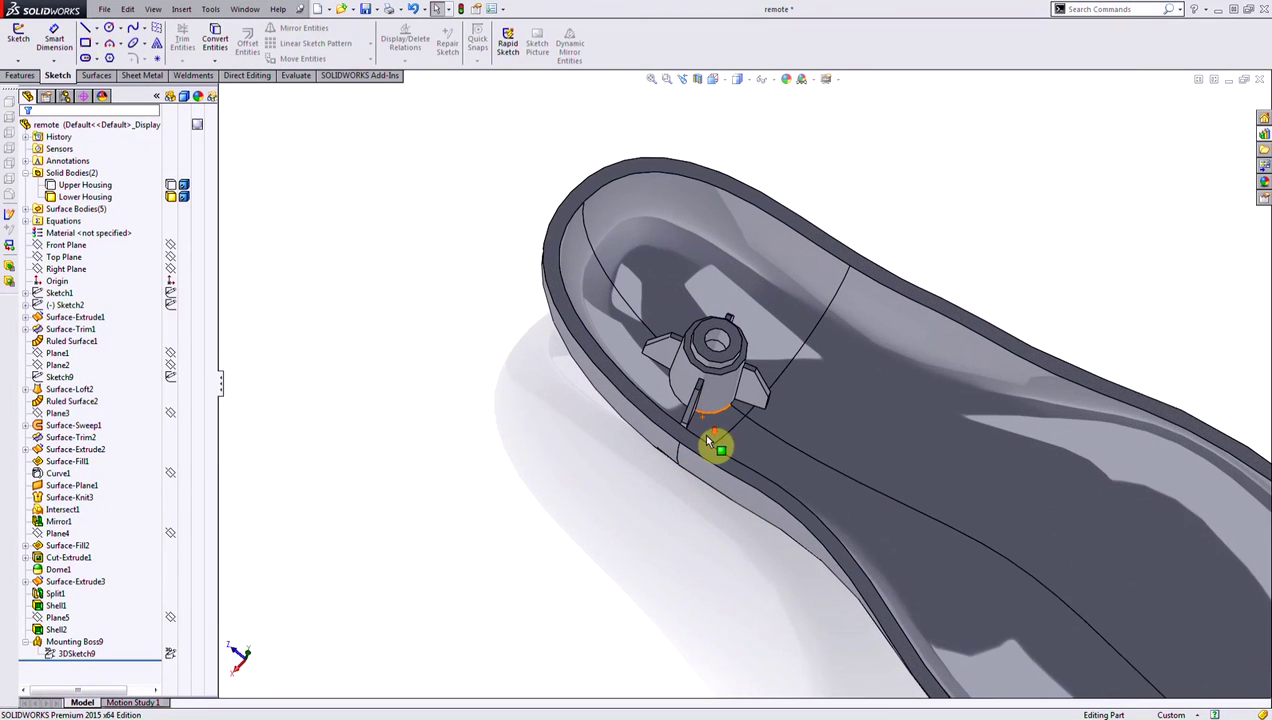